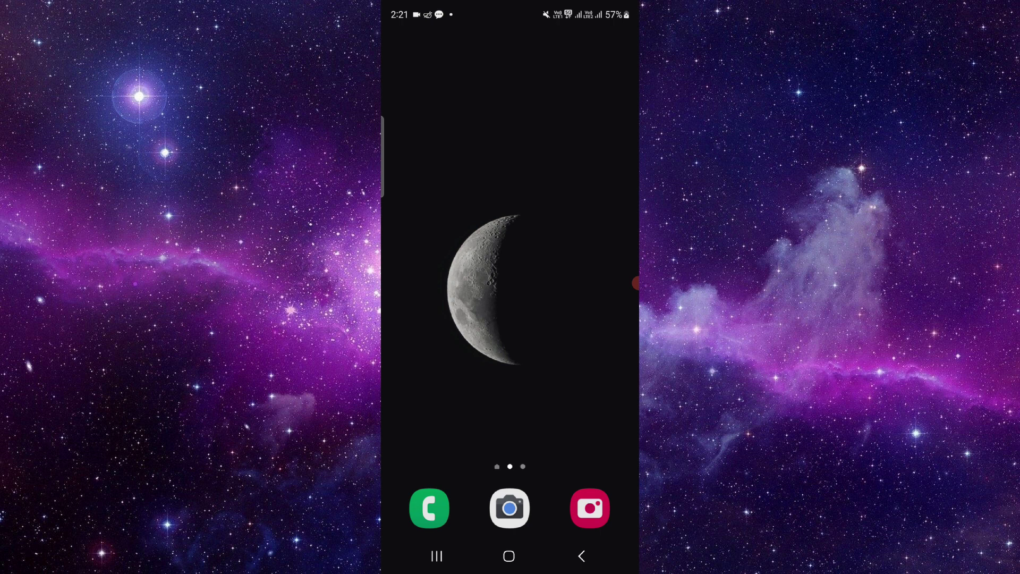
- Bring up the Android recent-apps overview with the Discord browser card
click(437, 556)
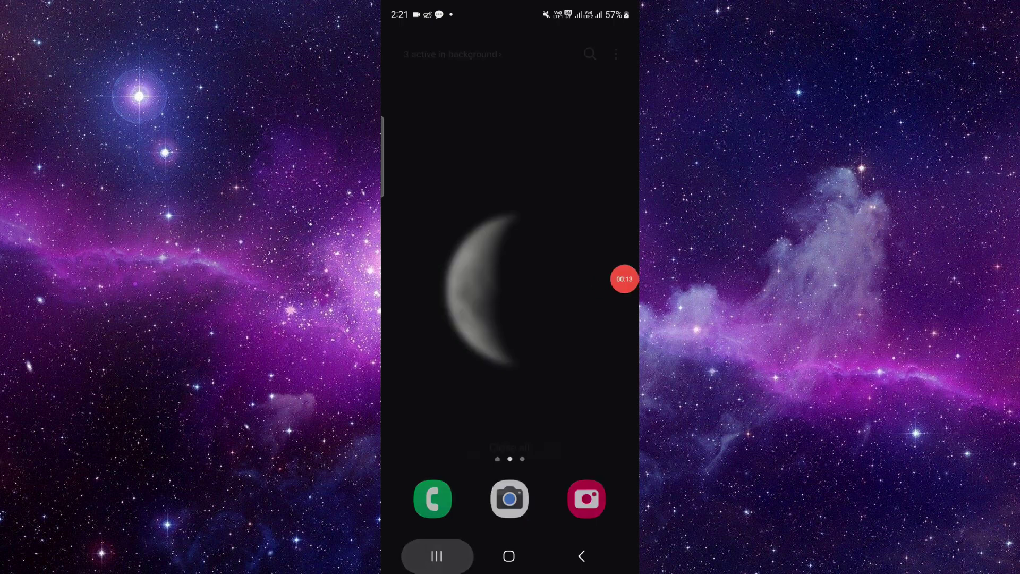
- Reopen the Discord browser page full screen on the online Friends list
click(510, 240)
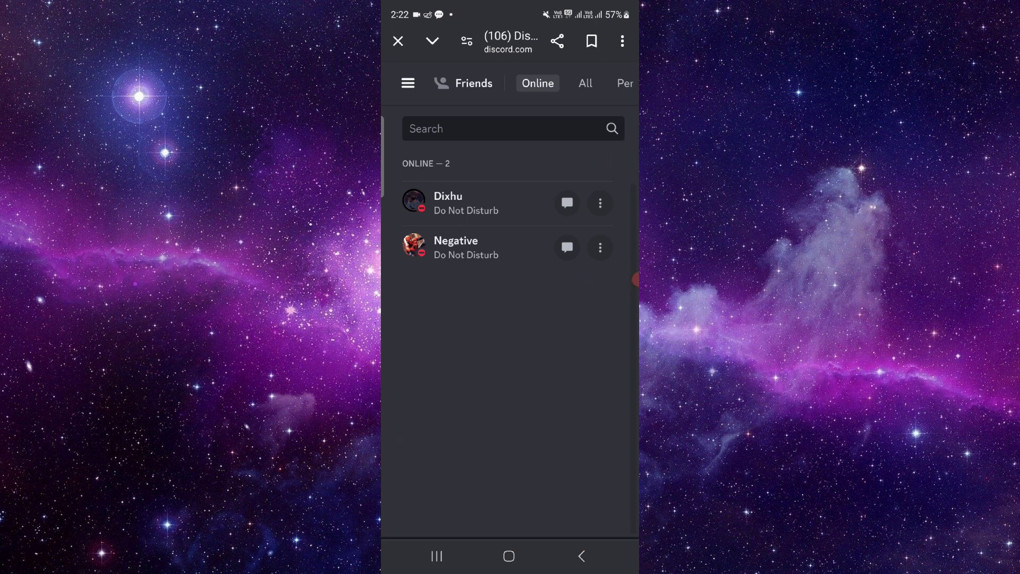
mouse_move(630, 279)
mouse_down()
mouse_move(428, 112)
mouse_move(538, 142)
mouse_up()
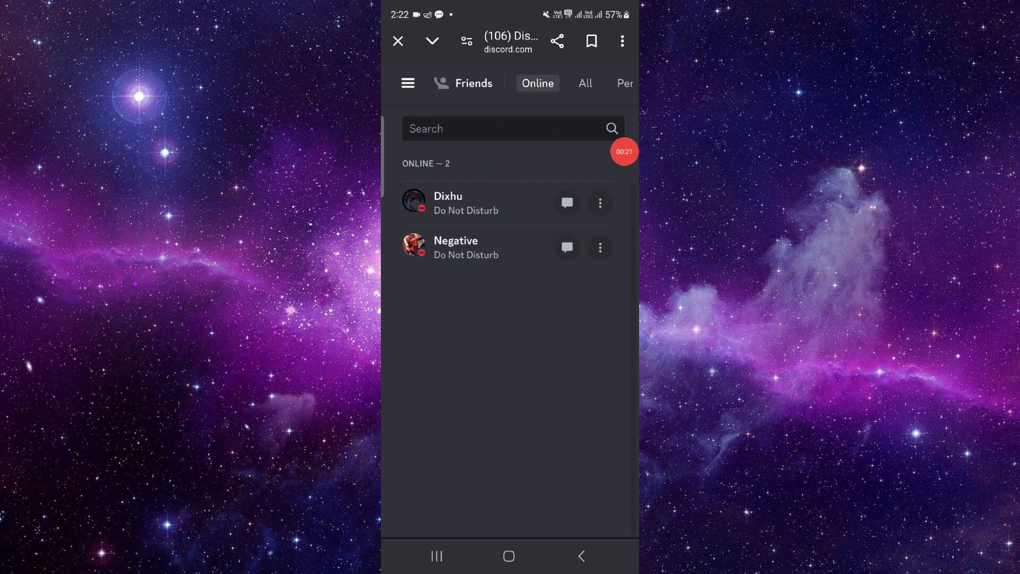
- Open the server drawer and your own profile panel
click(408, 84)
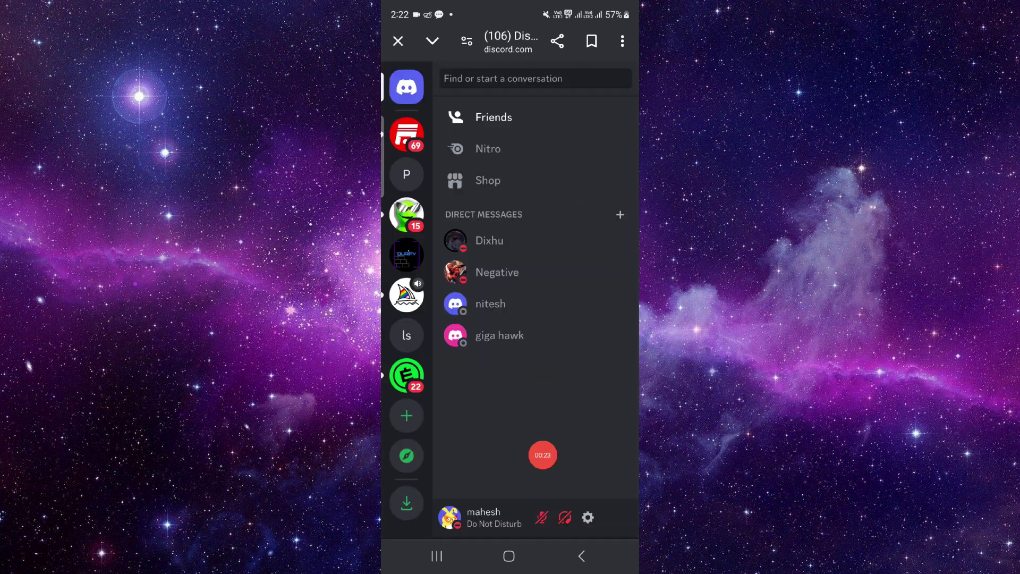
mouse_move(624, 151)
mouse_down()
mouse_move(517, 523)
mouse_move(625, 468)
mouse_move(602, 404)
mouse_up()
click(478, 518)
- View the Online, Idle, Do Not Disturb and Invisible choices, then dismiss them, keeping Do Not Disturb
click(489, 404)
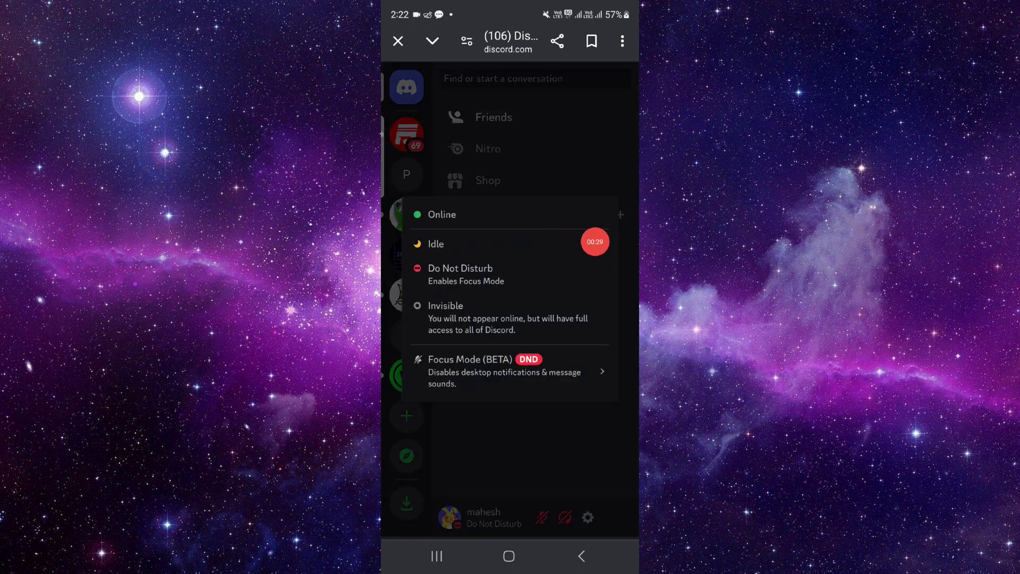
drag(551, 241, 624, 235)
click(624, 235)
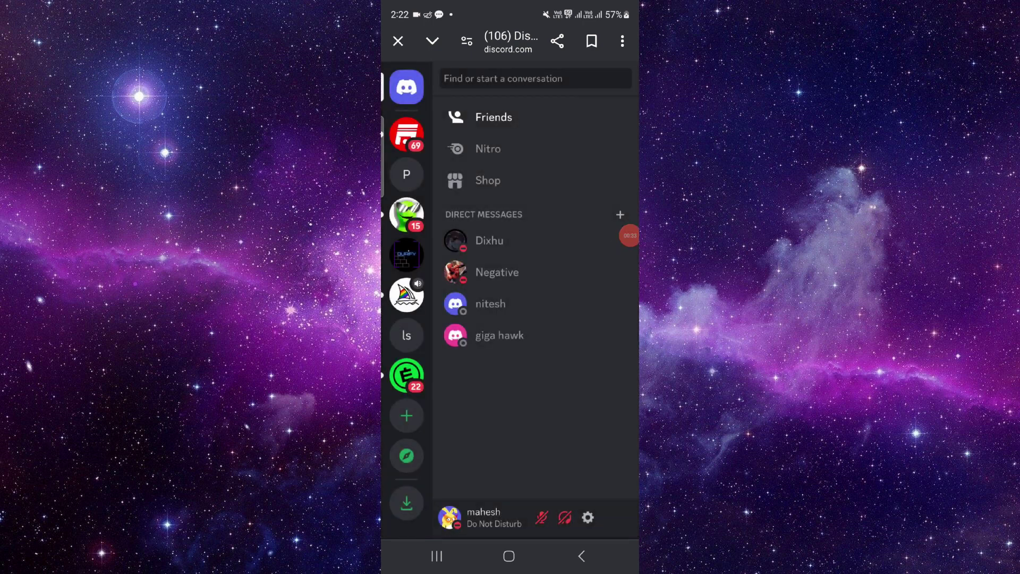
drag(628, 236, 624, 313)
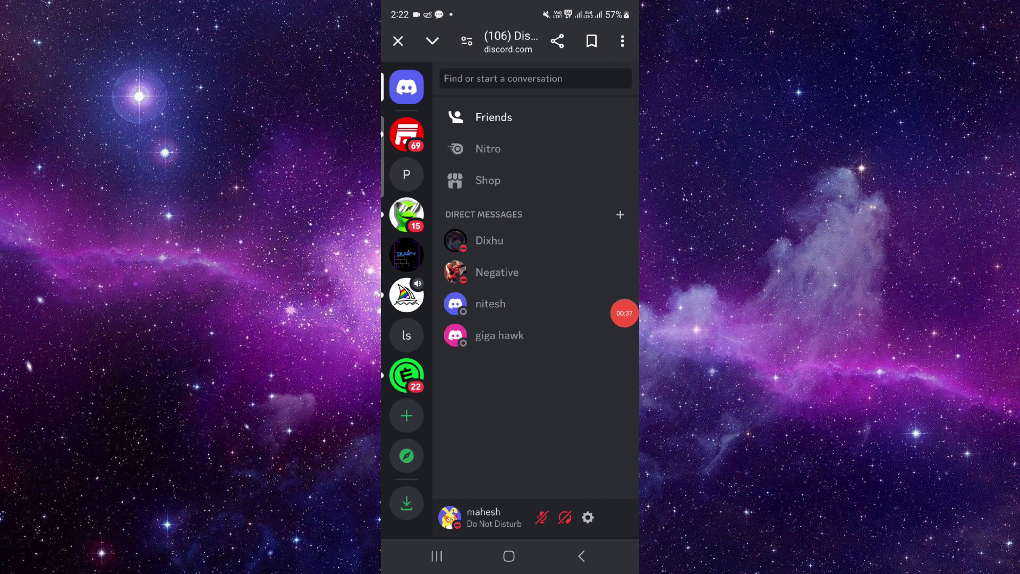
- Go from the recent-apps overview back to the moon-wallpaper home screen
click(436, 557)
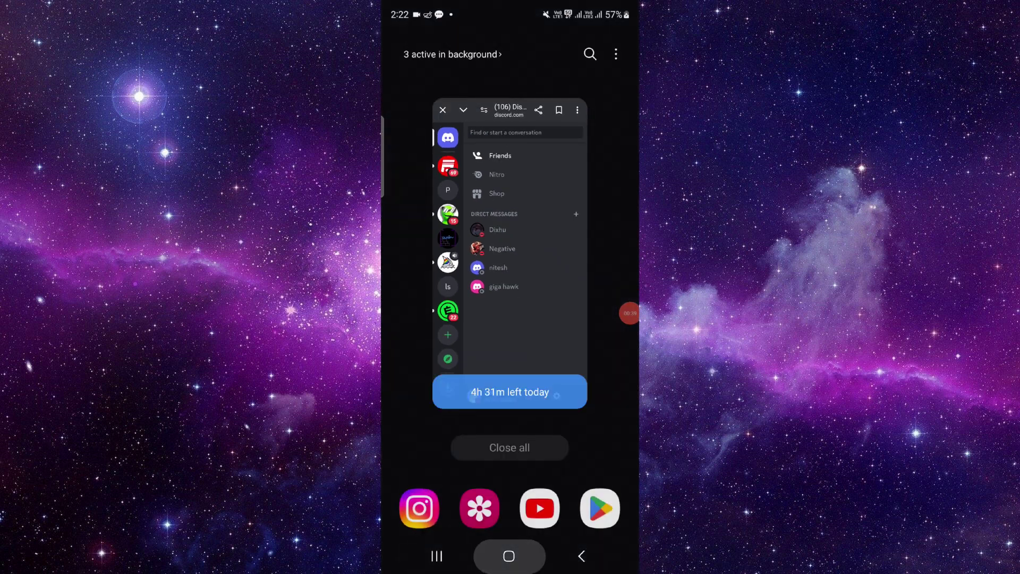
click(509, 557)
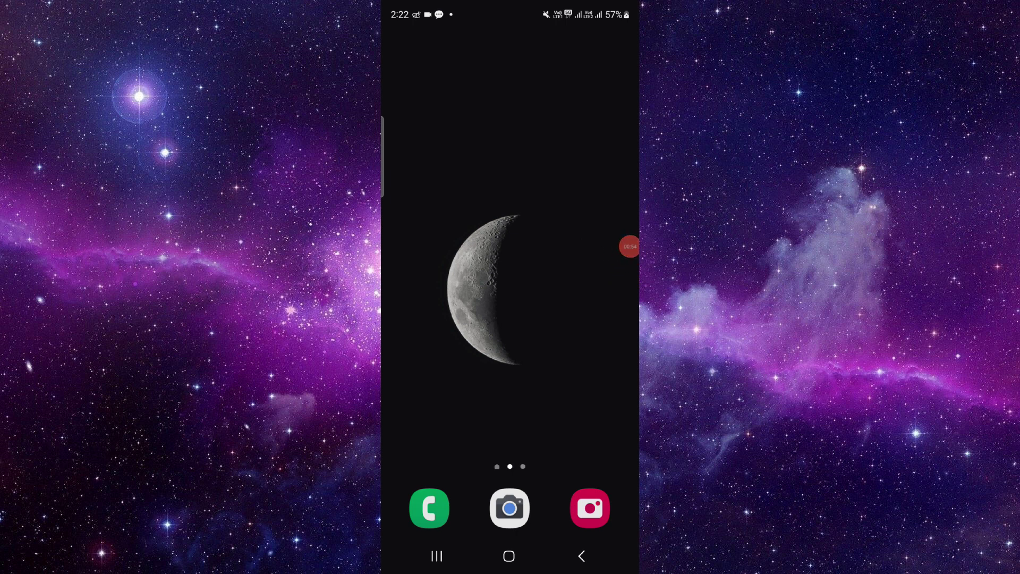
click(629, 248)
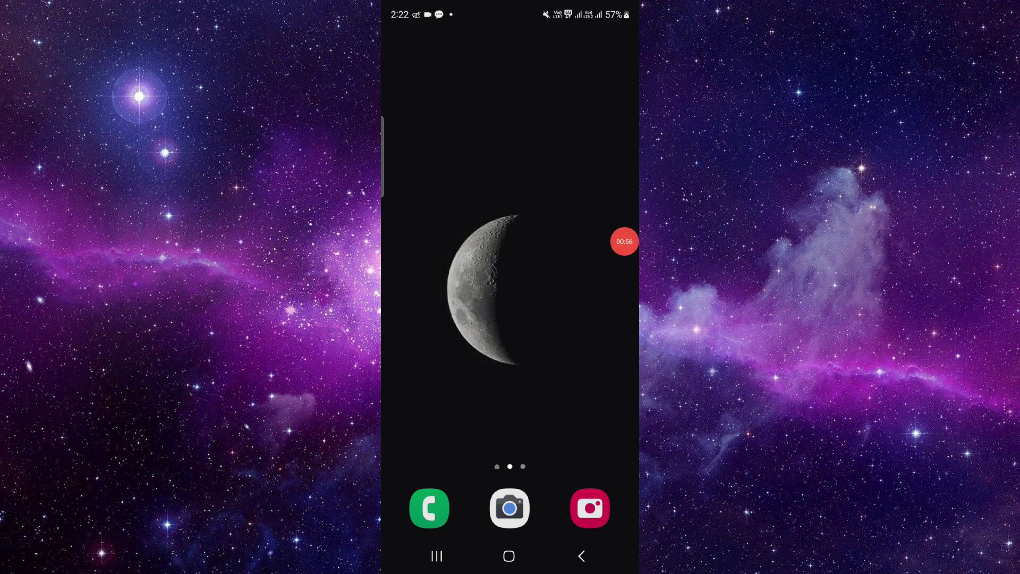